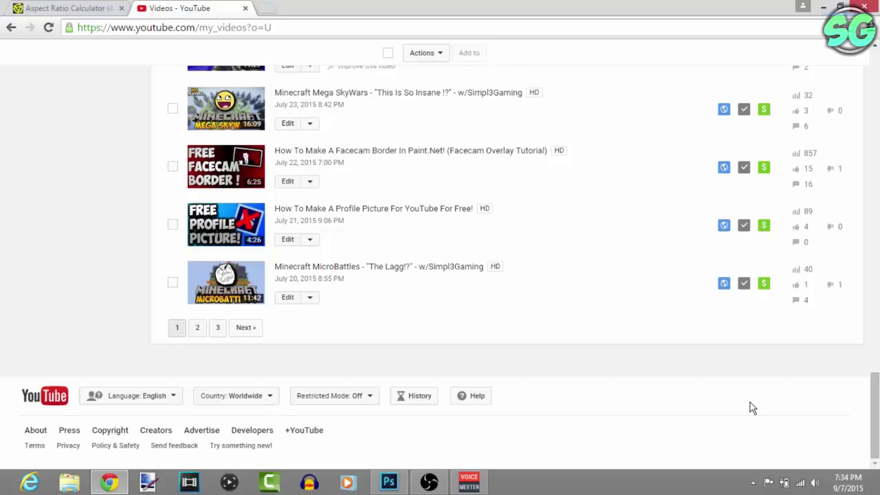
Step: Create a new white Photoshop document at 1280 × 720 pixels (Untitled-1)
left_click(388, 482)
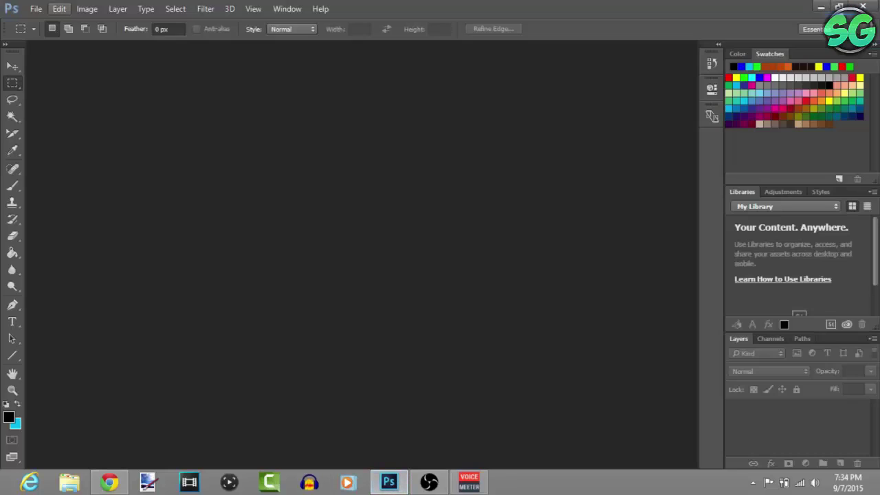
left_click(35, 9)
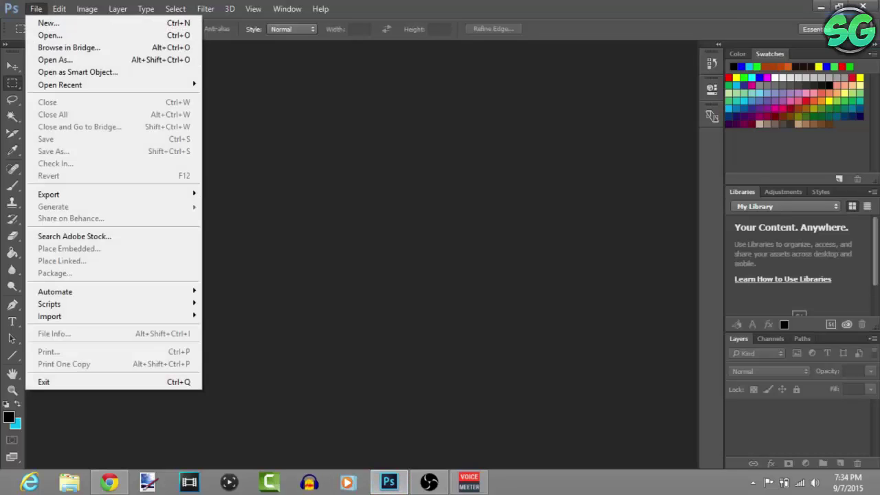
left_click(48, 23)
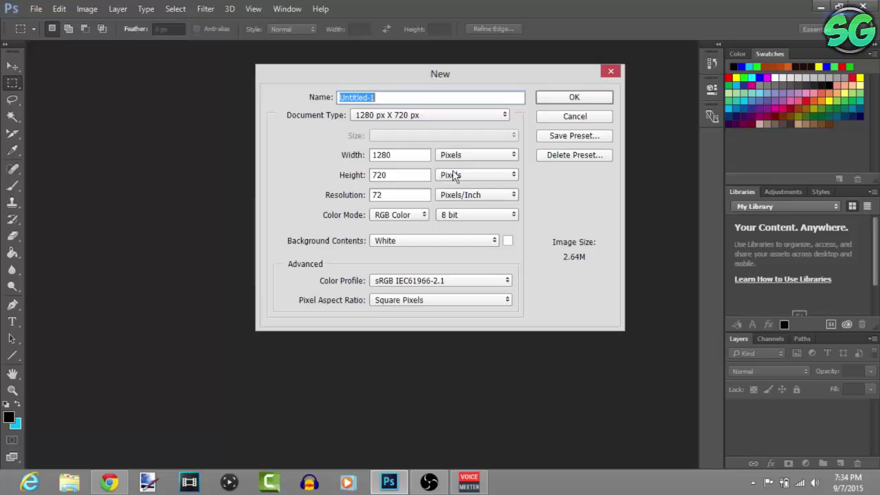
double_click(405, 155)
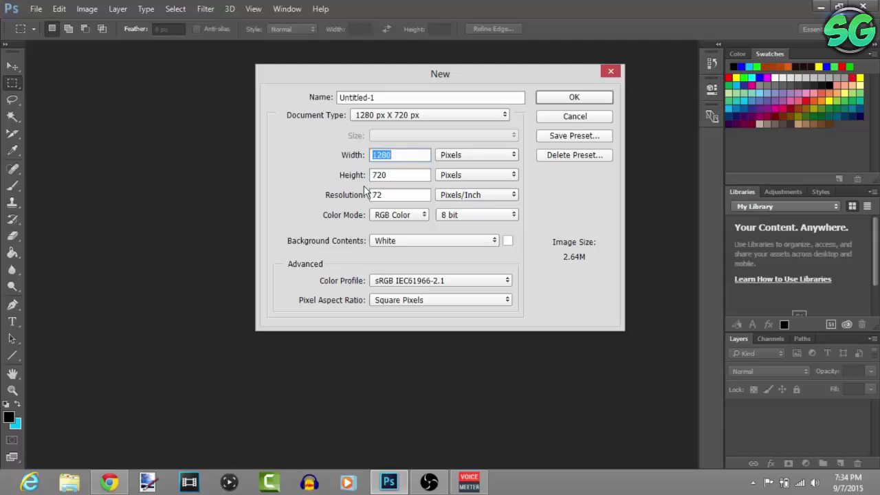
left_click(573, 100)
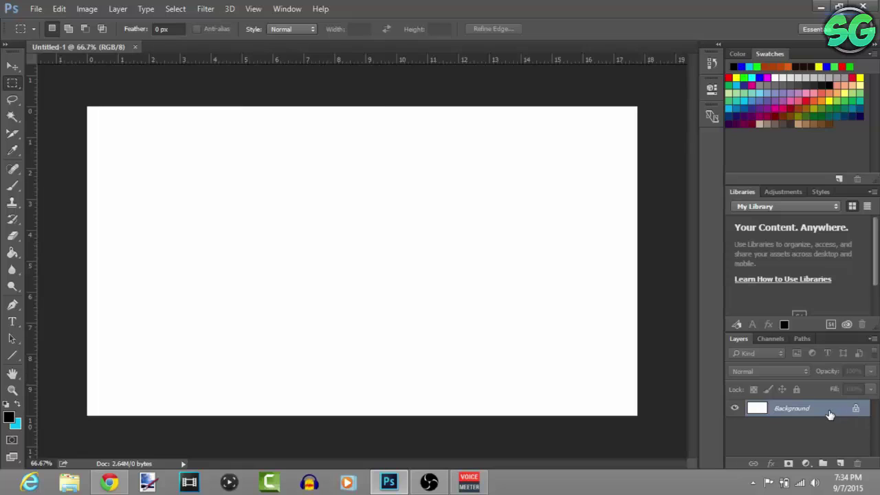
Step: Convert Background to Layer 0, then Magic Wand and delete the white for a transparent canvas
double_click(830, 413)
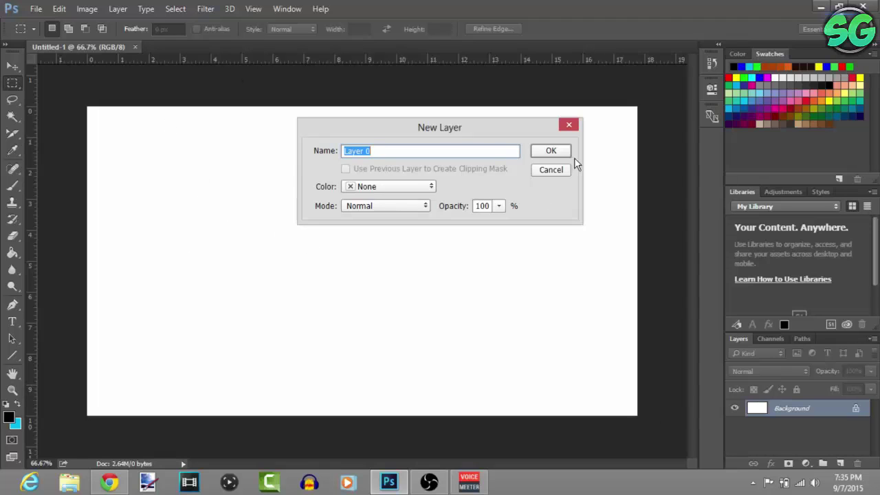
left_click(554, 154)
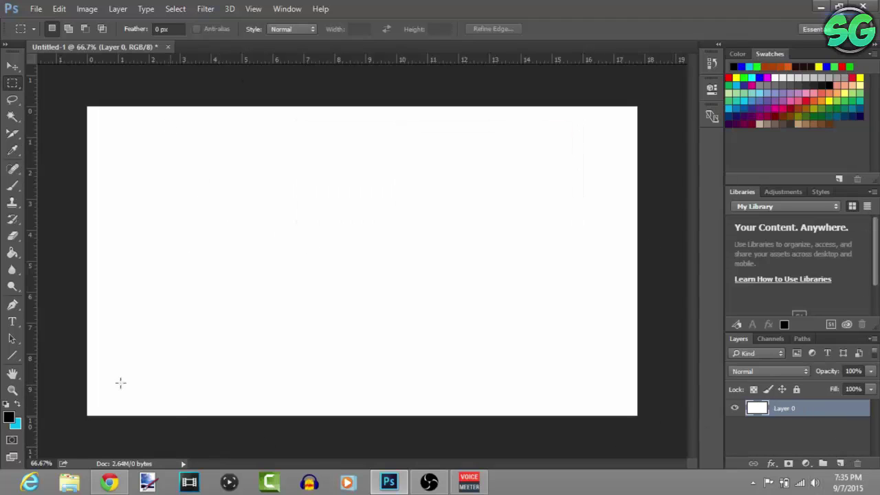
left_click(14, 120)
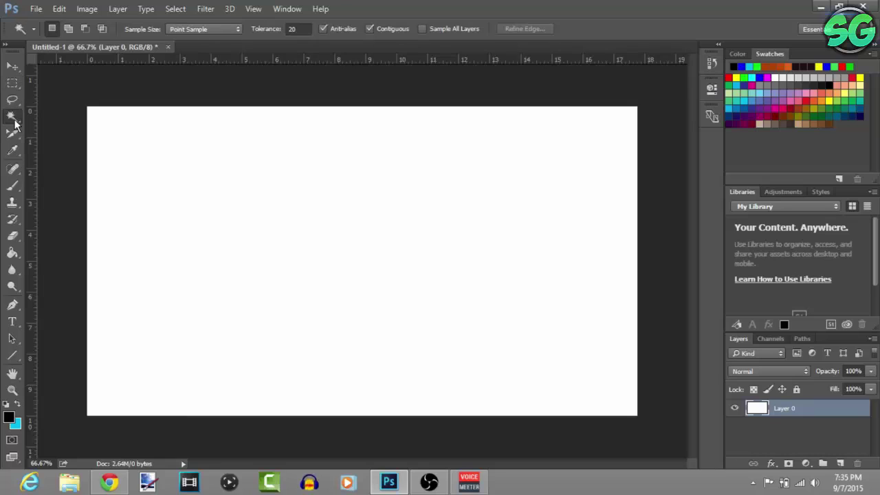
left_click(184, 148)
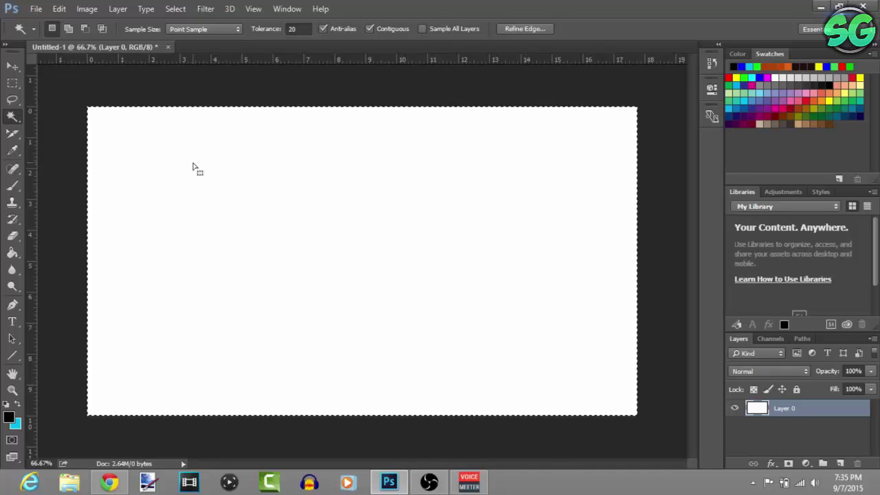
key("Delete")
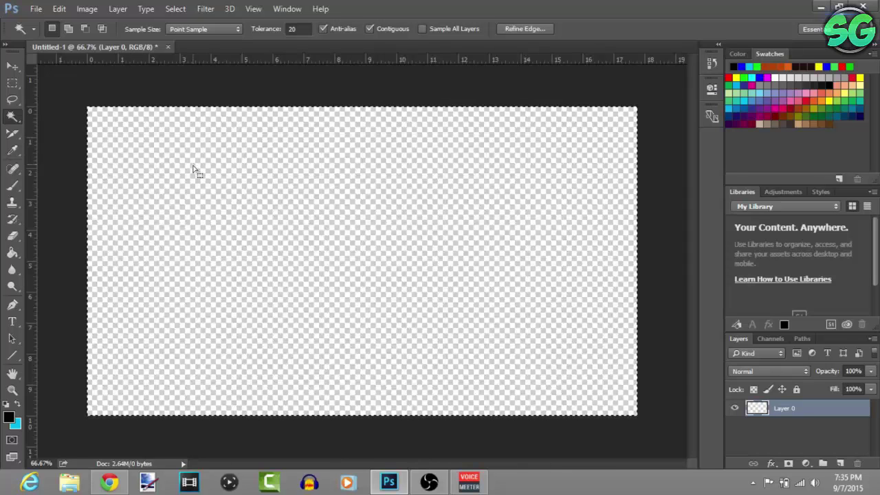
right_click(193, 170)
left_click(241, 316)
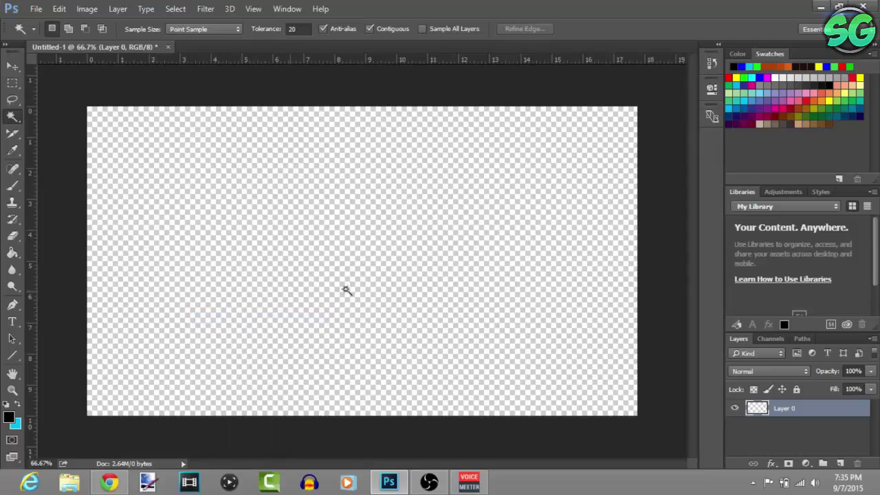
Step: Add an empty Layer 1 and switch to the Rectangle Tool
left_click(841, 464)
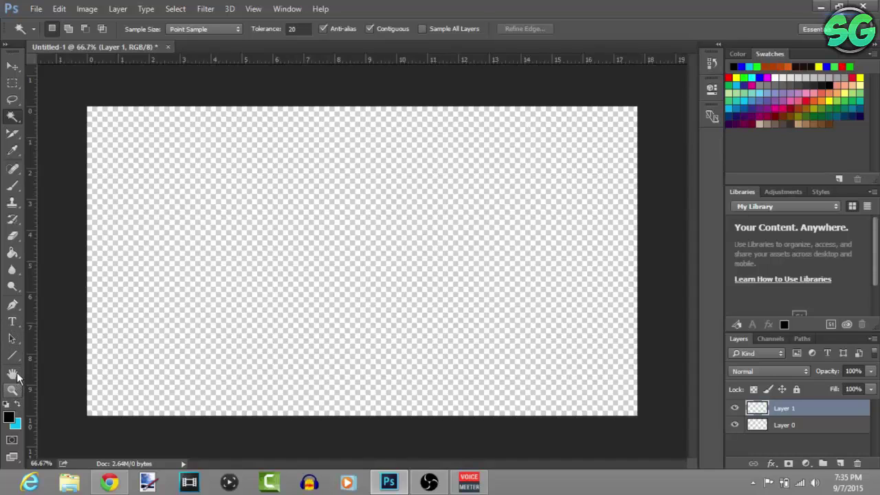
left_click(20, 361)
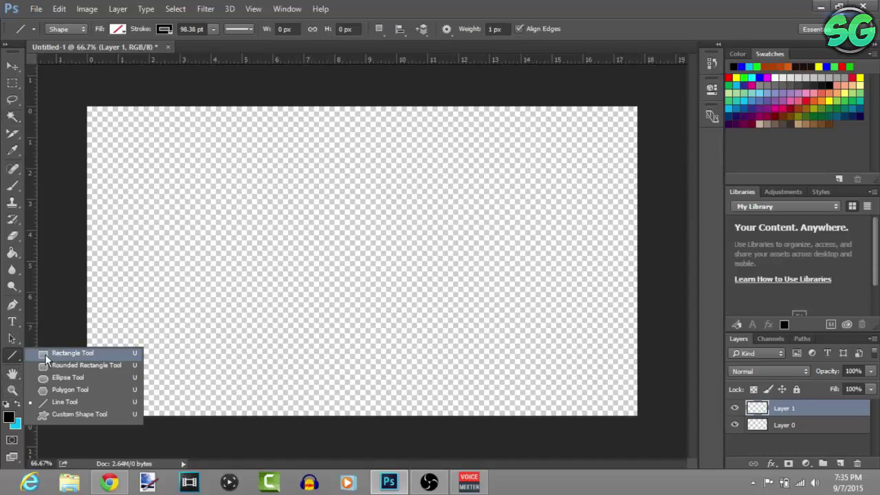
left_click(45, 355)
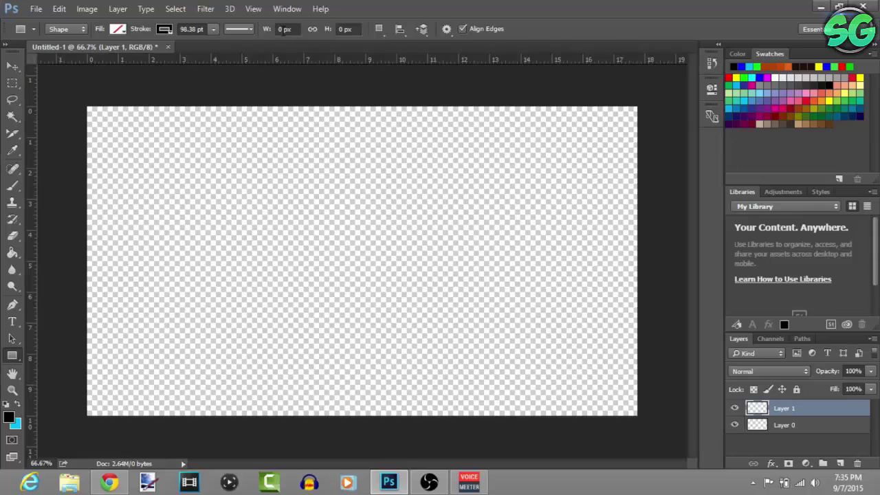
left_click(284, 29)
Step: Check the 16:9 size 480 × 270 in the browser's Aspect Ratio Calculator
left_click(117, 488)
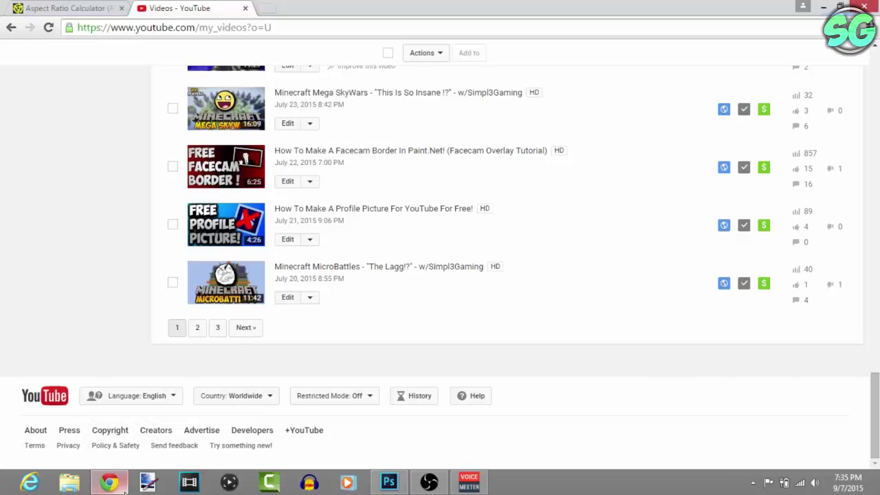
left_click(69, 8)
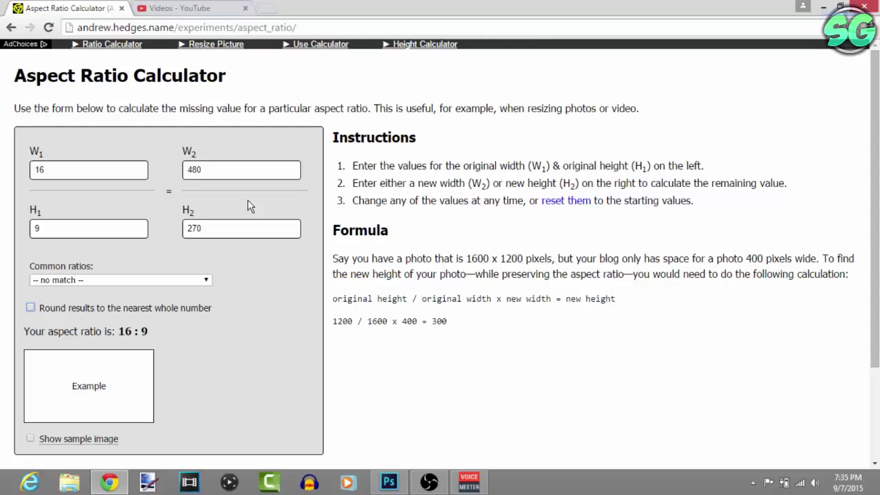
left_click(469, 485)
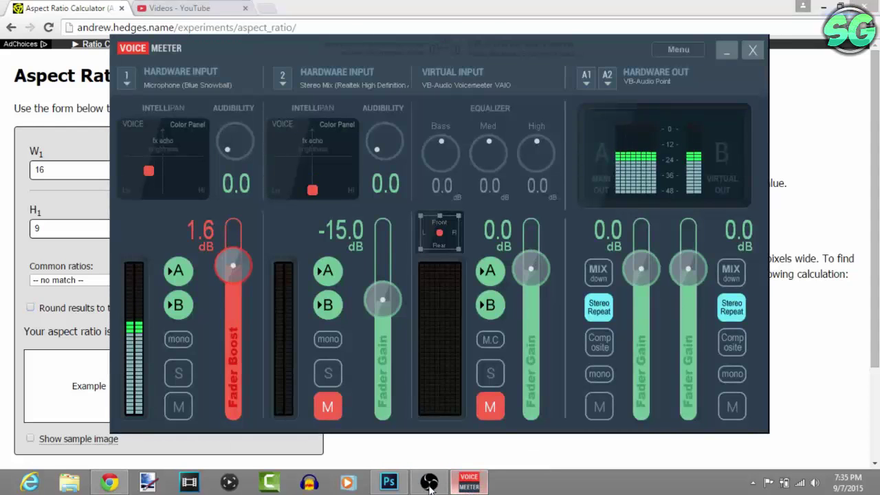
Step: Back in Photoshop, enter a rectangle width of 480 px and height of 270 px
left_click(389, 482)
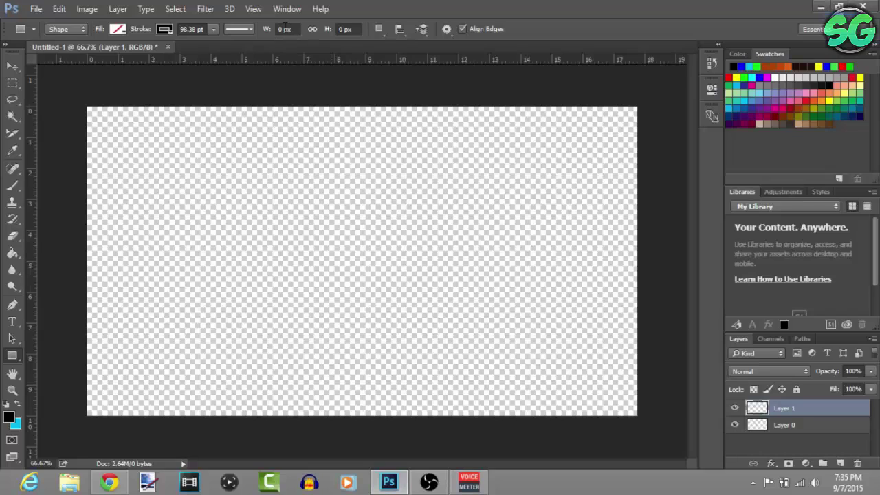
left_click(282, 30)
type("400")
left_click(344, 29)
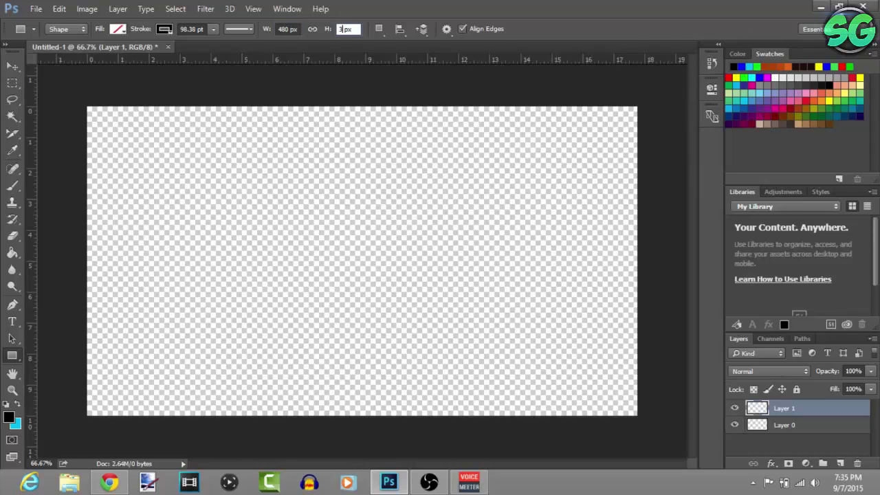
type("270")
Step: Create the 480 × 270 rectangle and thin its black stroke to about 18 pt
left_click(371, 262)
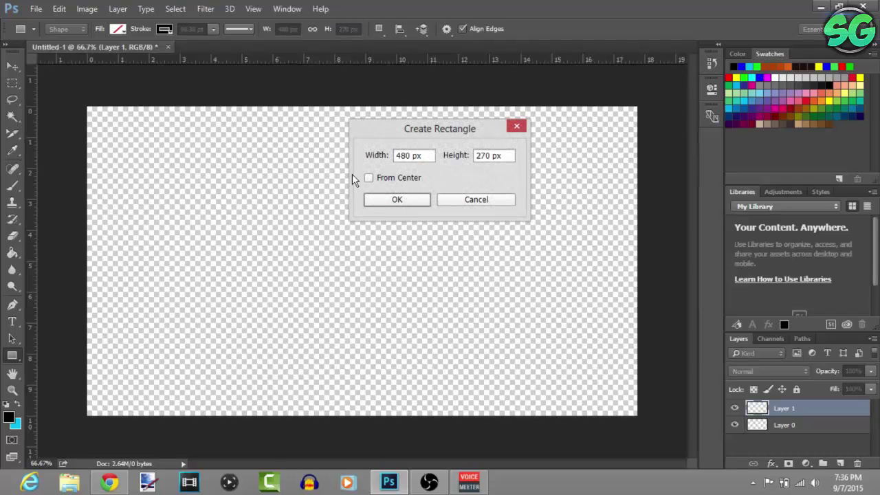
left_click(415, 195)
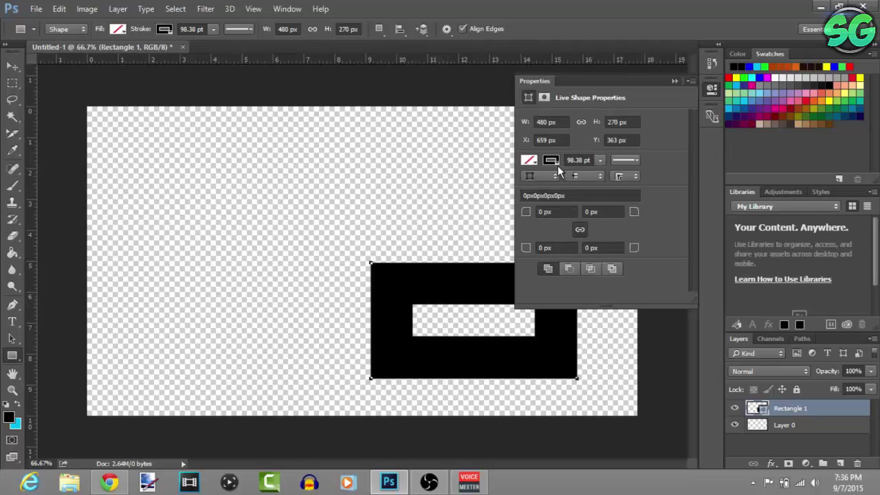
left_click(600, 161)
left_click_drag(596, 172, 578, 176)
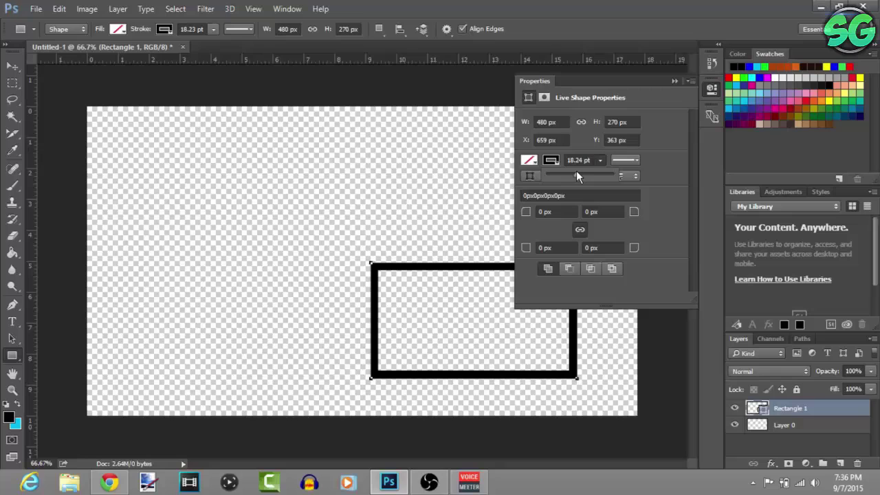
left_click(596, 163)
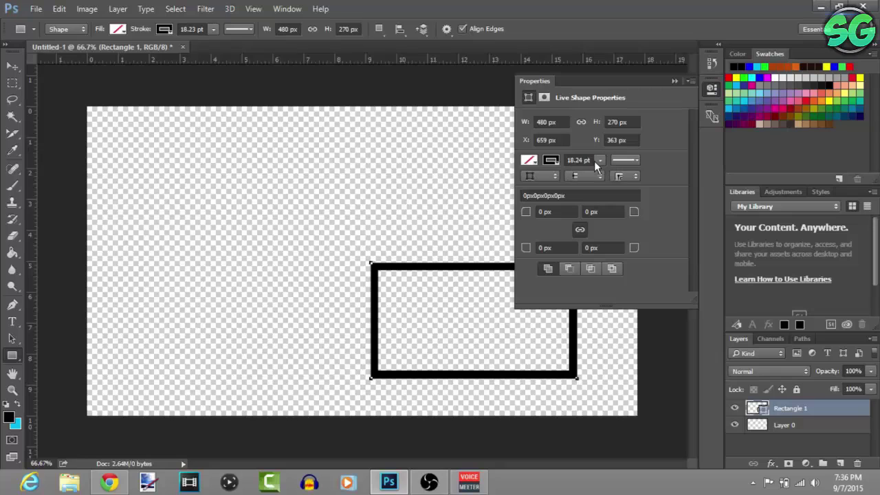
left_click(674, 82)
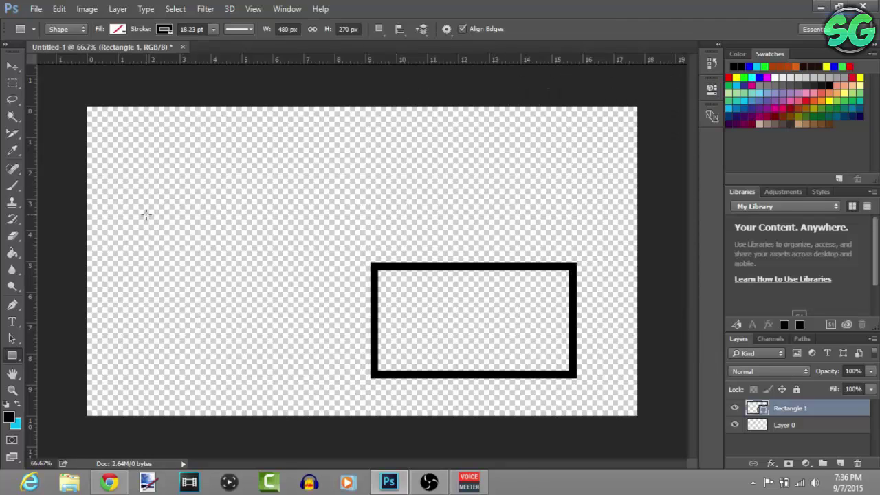
Step: Move the rectangle into the canvas's top-right corner
key("v")
left_click_drag(417, 326, 462, 185)
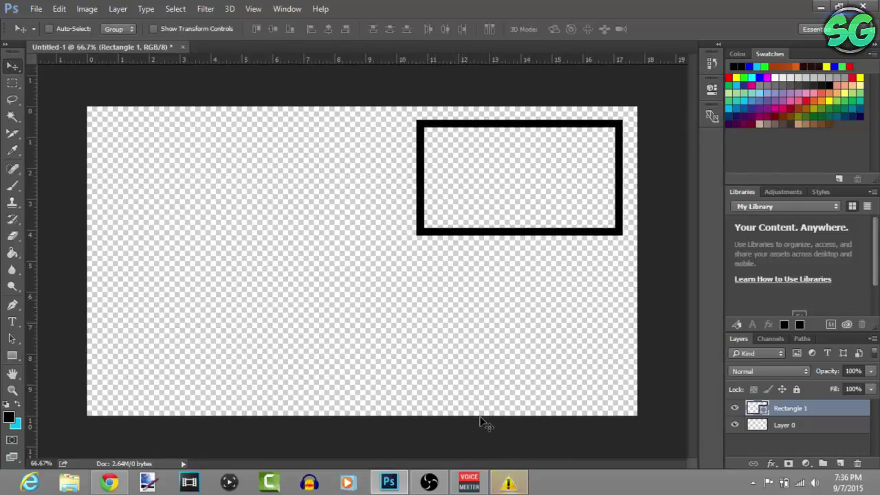
mouse_move(608, 236)
left_mouse_down()
mouse_move(612, 224)
mouse_move(617, 231)
left_mouse_up()
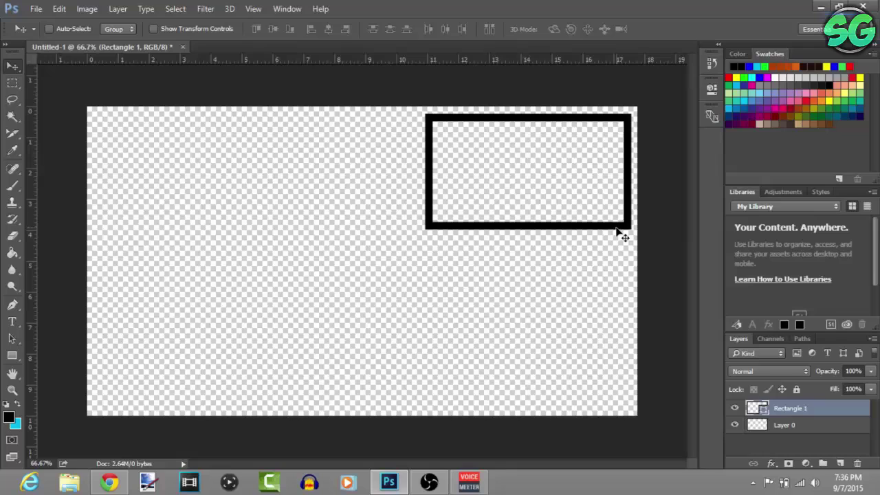
Step: Give Rectangle 1 a teal-to-blue Gradient Overlay layer style
double_click(827, 413)
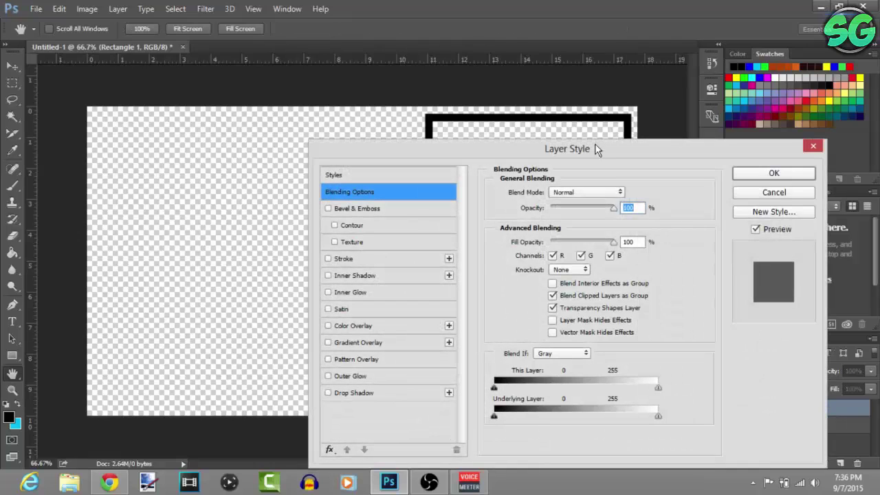
left_click_drag(596, 149, 634, 78)
left_click(393, 273)
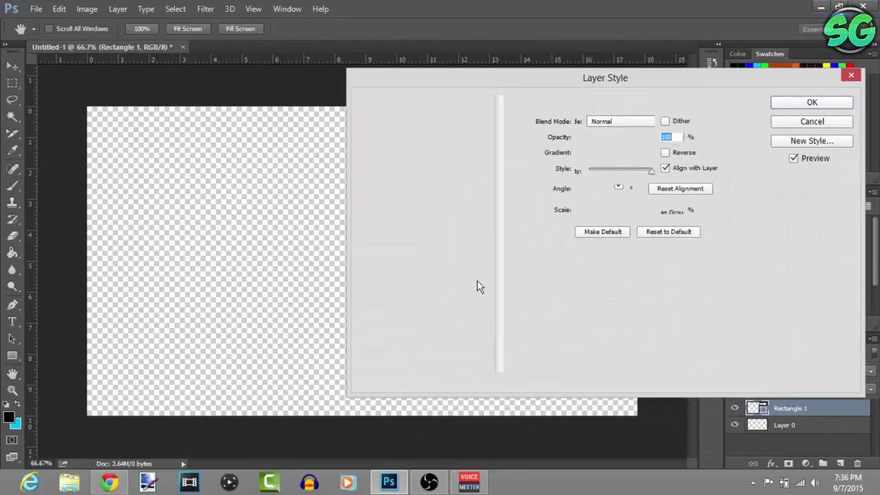
left_click_drag(650, 72, 678, 167)
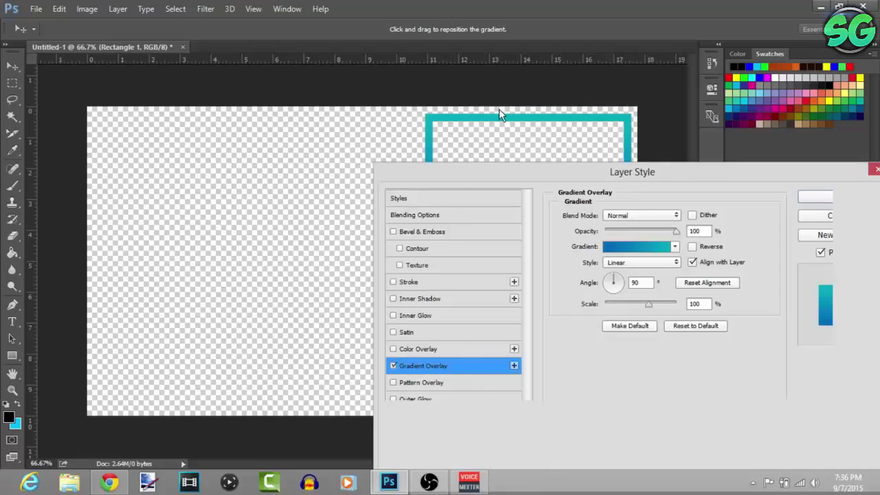
left_click_drag(501, 115, 578, 223)
Step: Add a black Drop Shadow with Spread 47 and larger Size, then apply the styles
left_click(435, 400)
left_click_drag(604, 322, 595, 328)
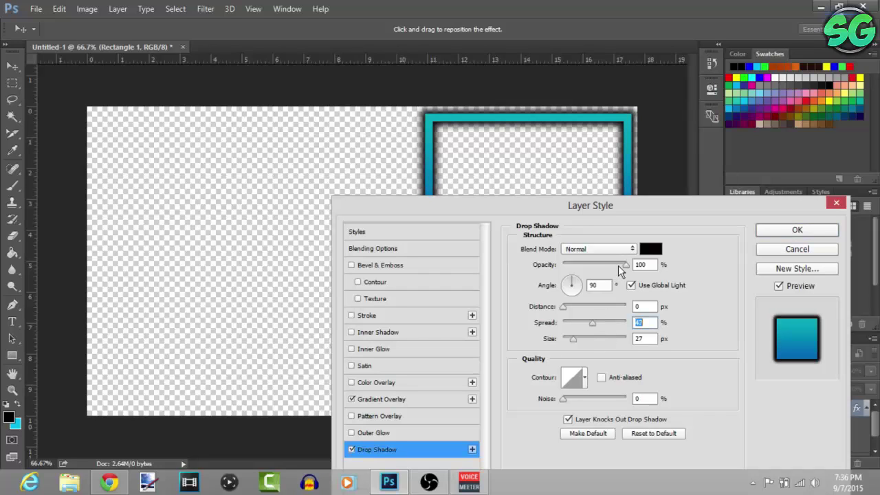
left_click_drag(573, 340, 576, 337)
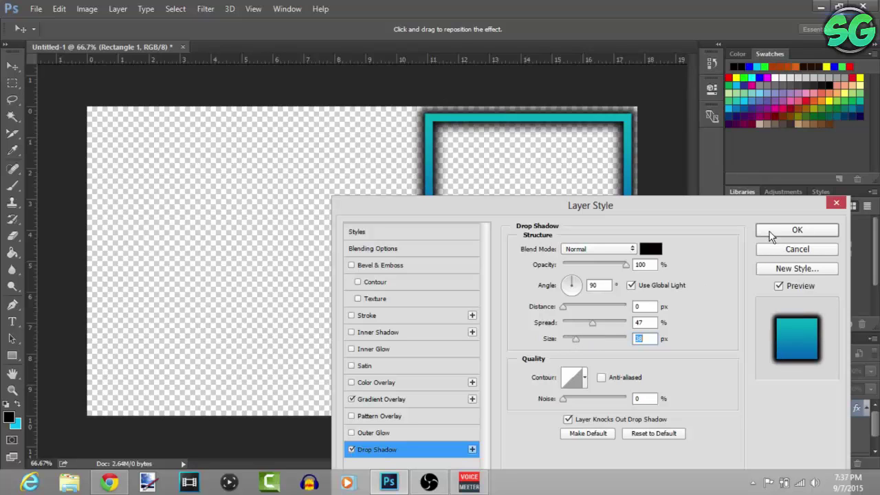
left_click(797, 231)
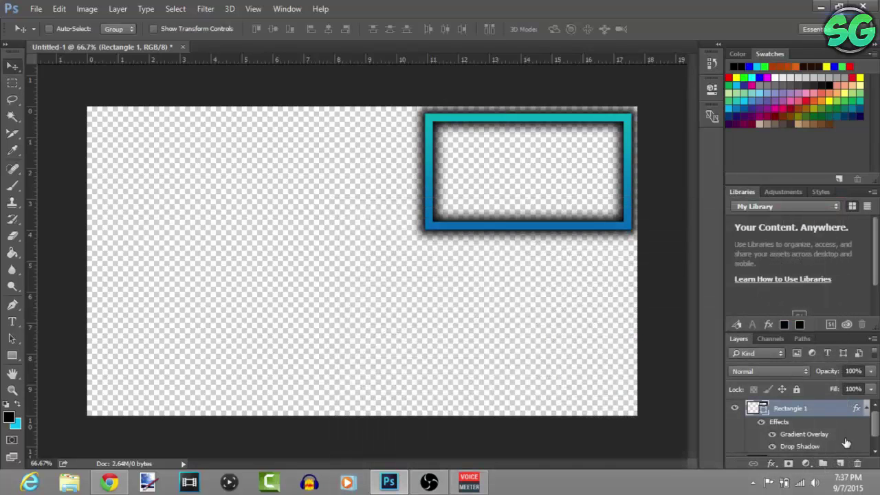
Step: Type SIMPL3GAMING in white 44 pt ObelixPro across the frame's bottom edge
left_click(840, 464)
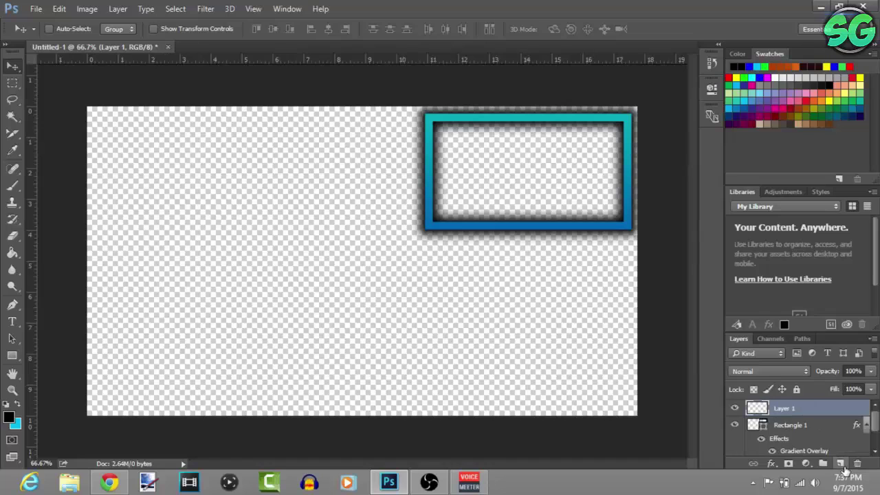
left_click(12, 321)
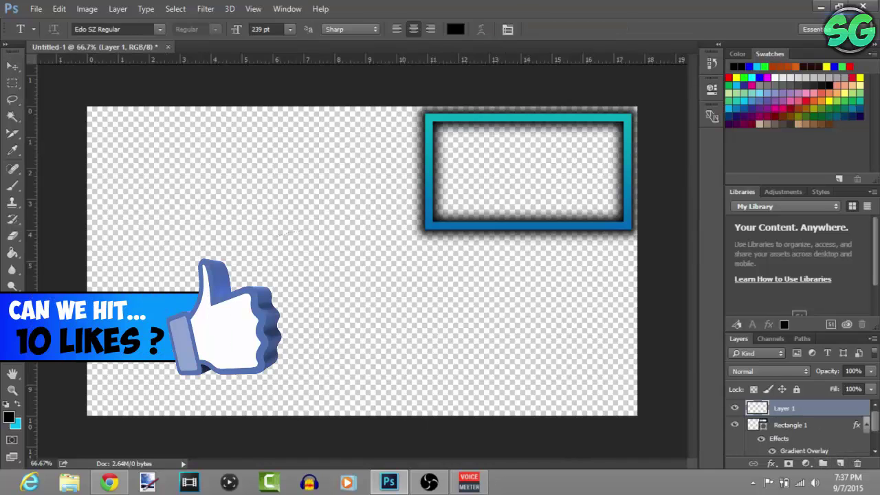
left_click(459, 220)
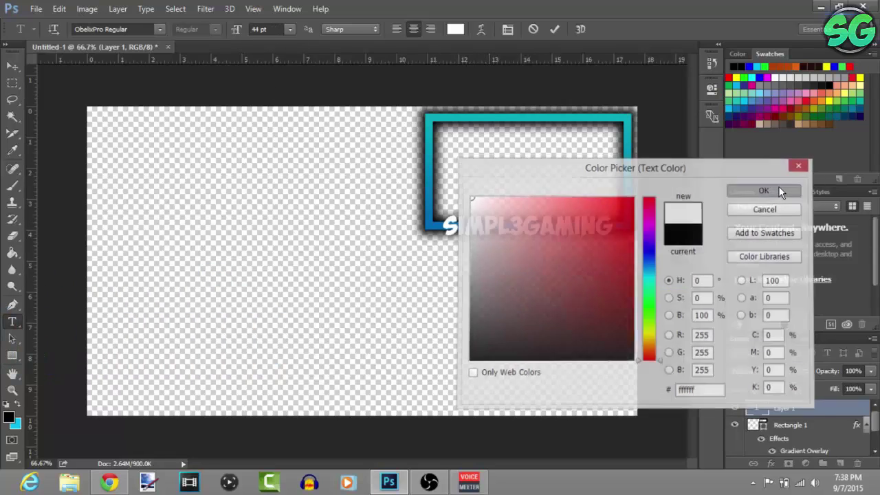
left_click(778, 185)
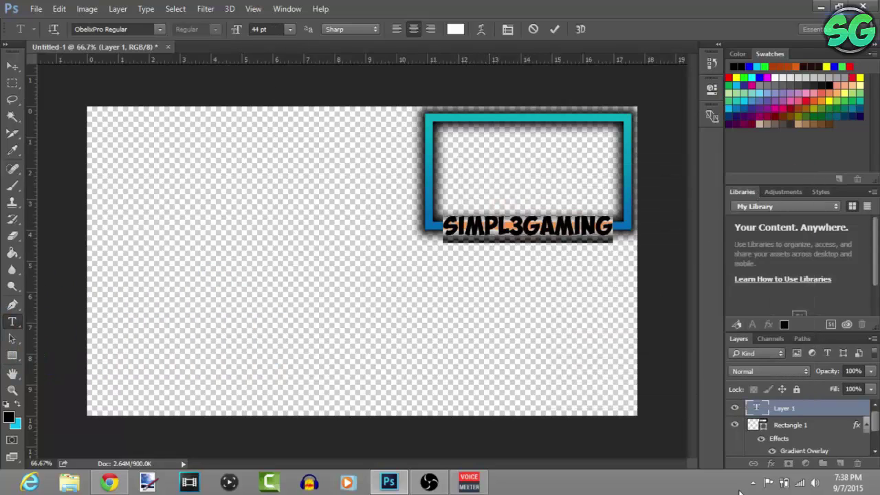
left_click(826, 408)
double_click(836, 408)
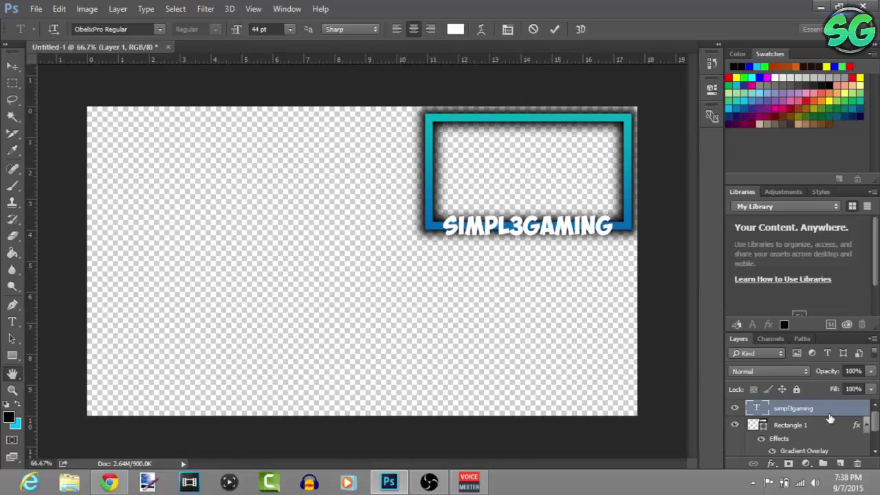
Step: Add a black Drop Shadow and white-to-grey Gradient Overlay to the SIMPL3GAMING text
left_click_drag(429, 55, 751, 74)
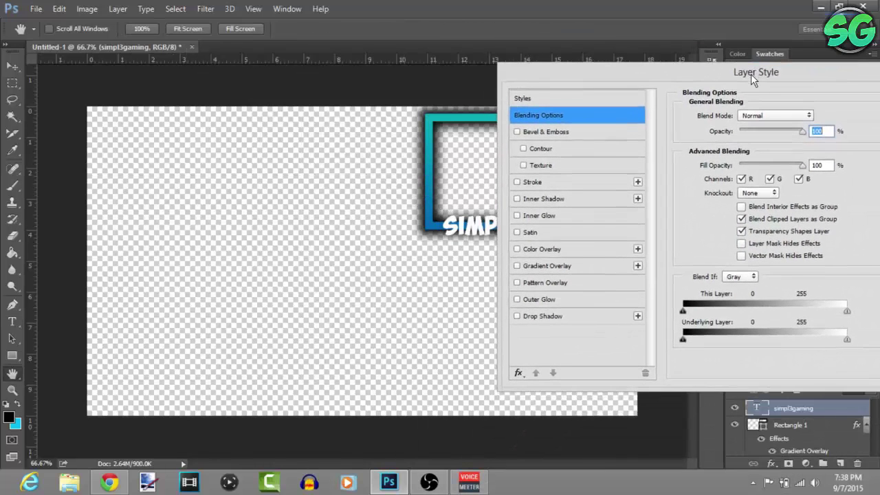
left_click(571, 317)
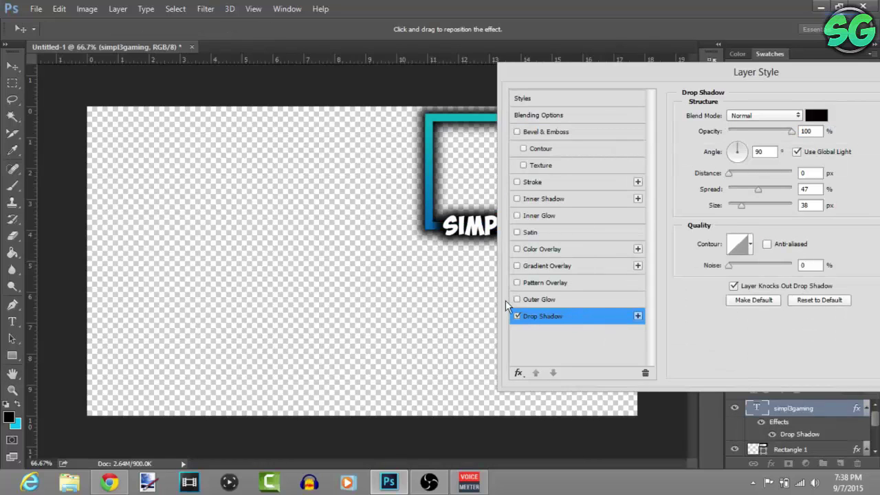
left_click(564, 266)
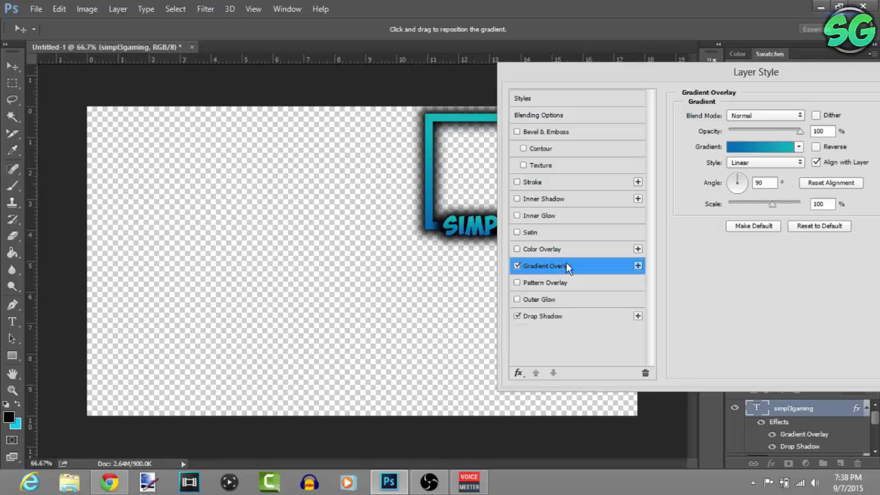
left_click_drag(701, 73, 477, 58)
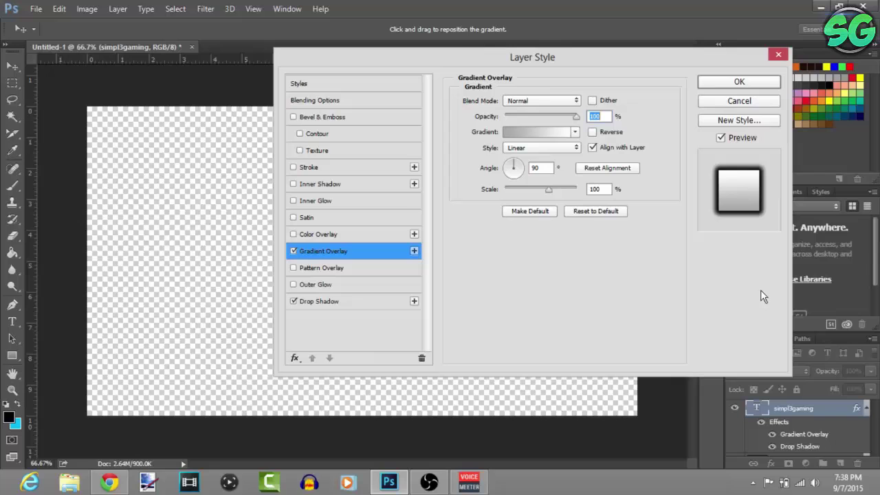
left_click(741, 83)
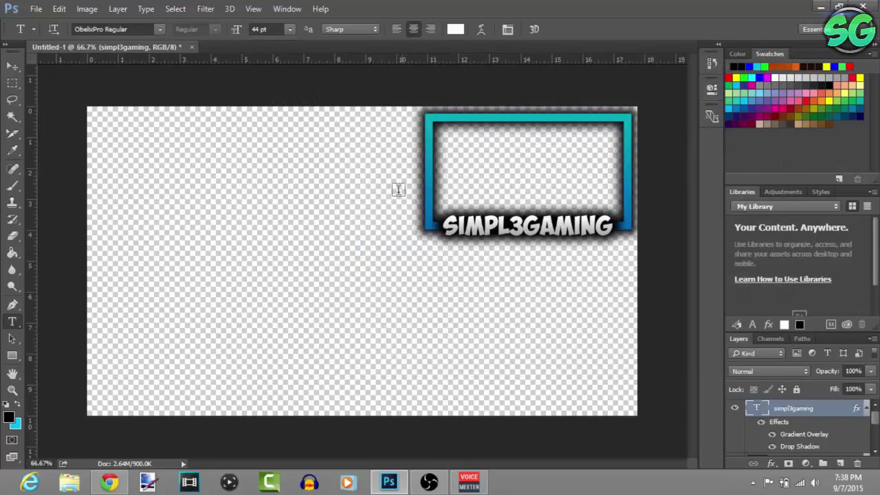
Step: Save the design with Save As as a PNG file named qwr
left_click(44, 9)
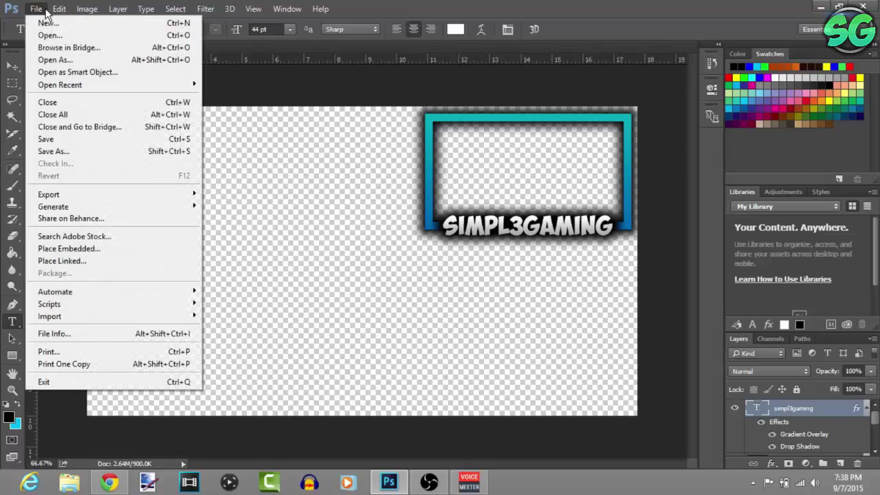
left_click(51, 152)
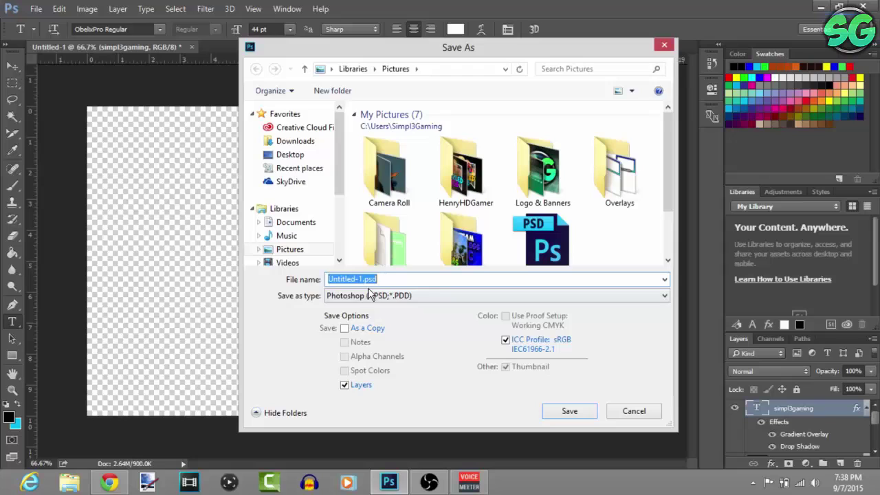
left_click(375, 295)
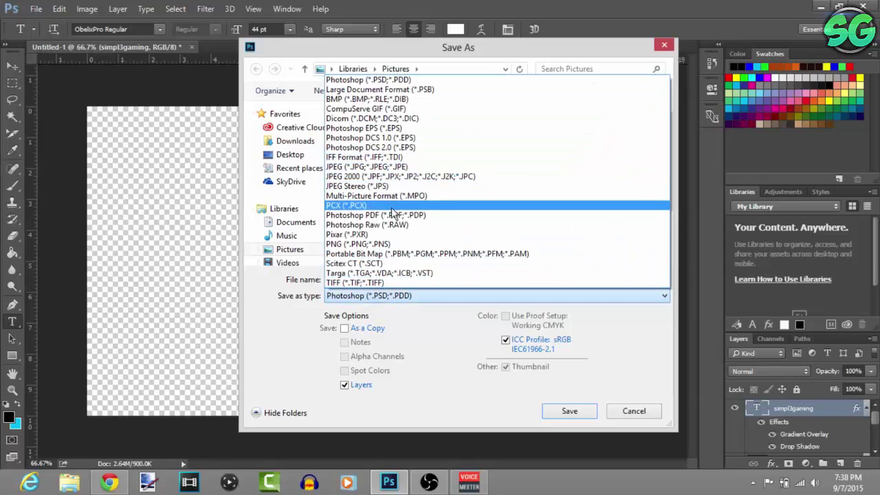
left_click(403, 244)
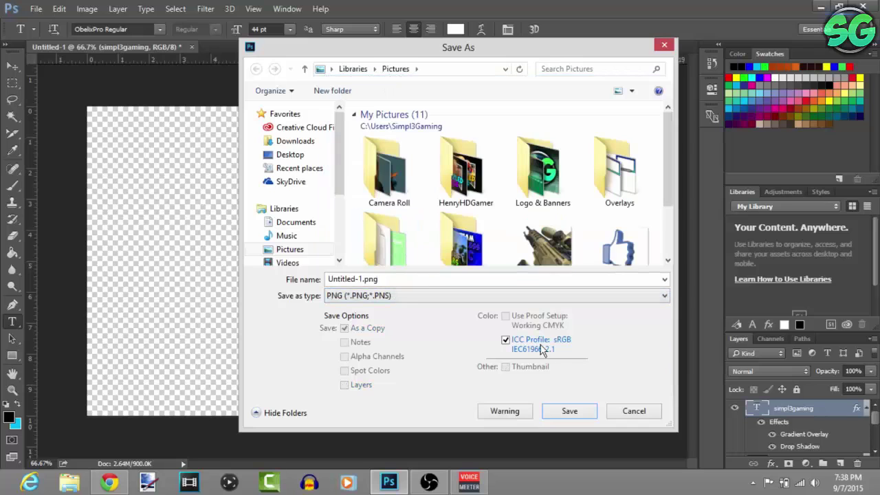
double_click(426, 277)
type("qwr")
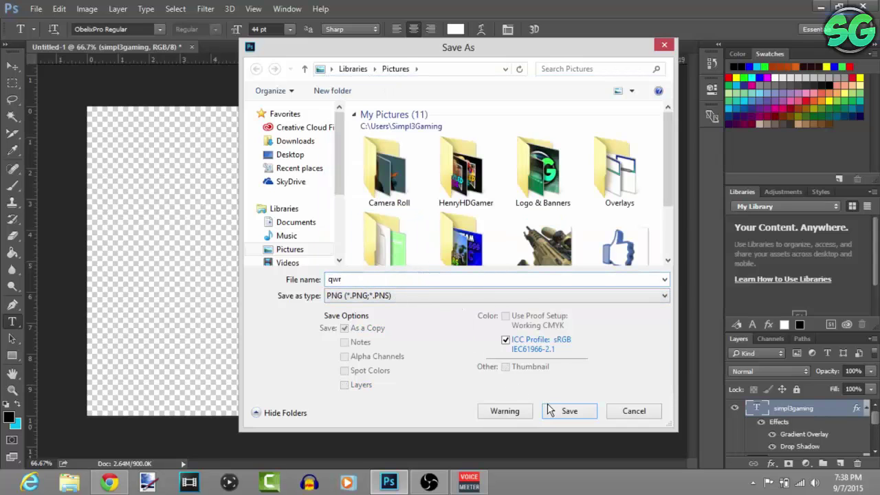
left_click(566, 412)
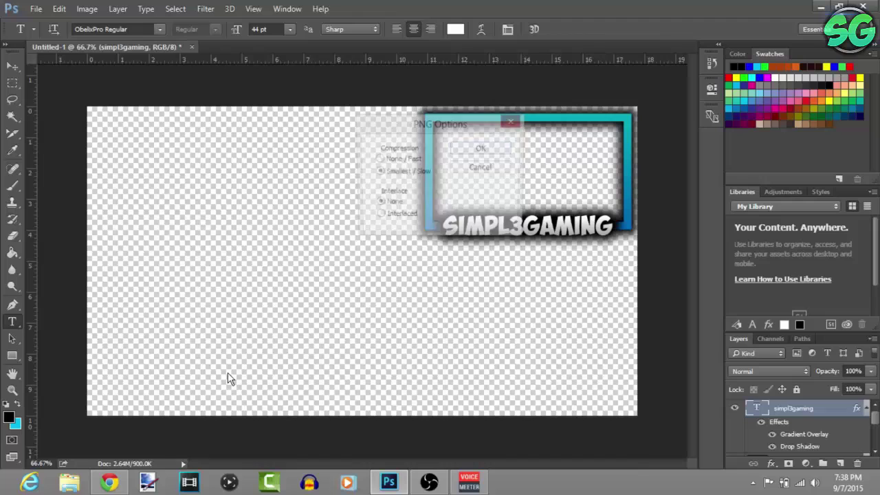
Step: Finish saving qwr.png, place it on Camtasia Track 3, and scrub to about 13 seconds
left_click(482, 149)
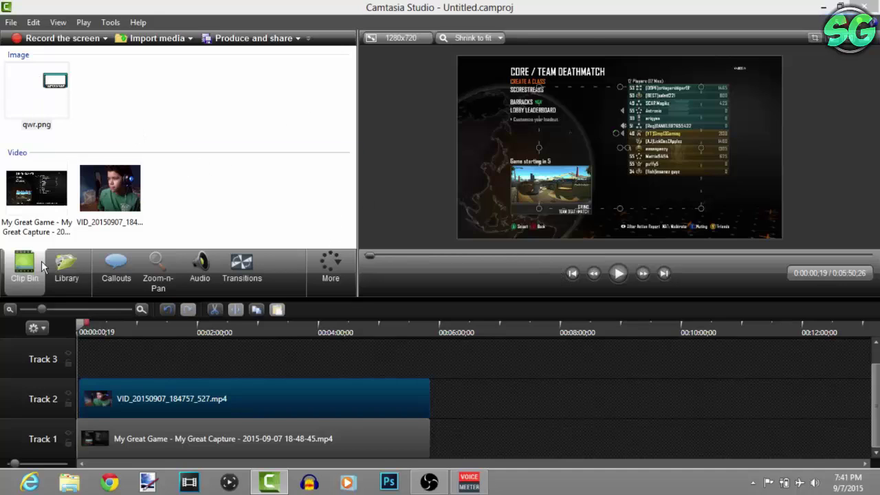
left_click(36, 105)
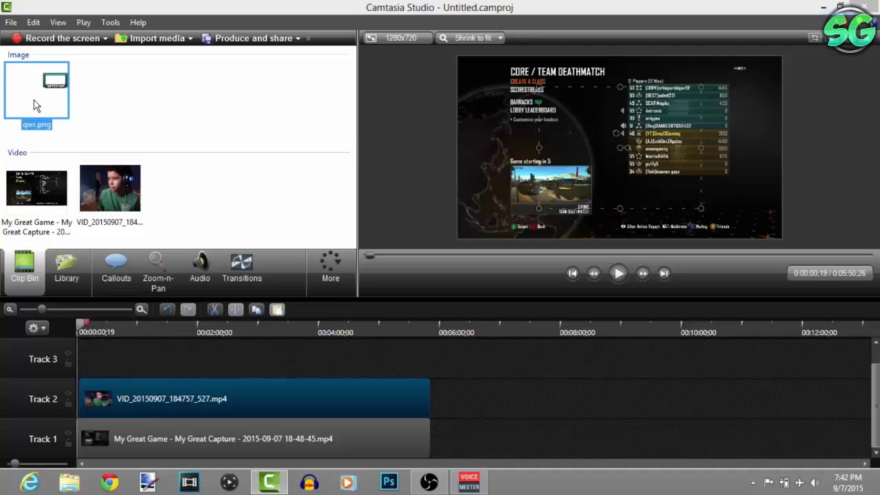
left_click_drag(37, 106, 430, 366)
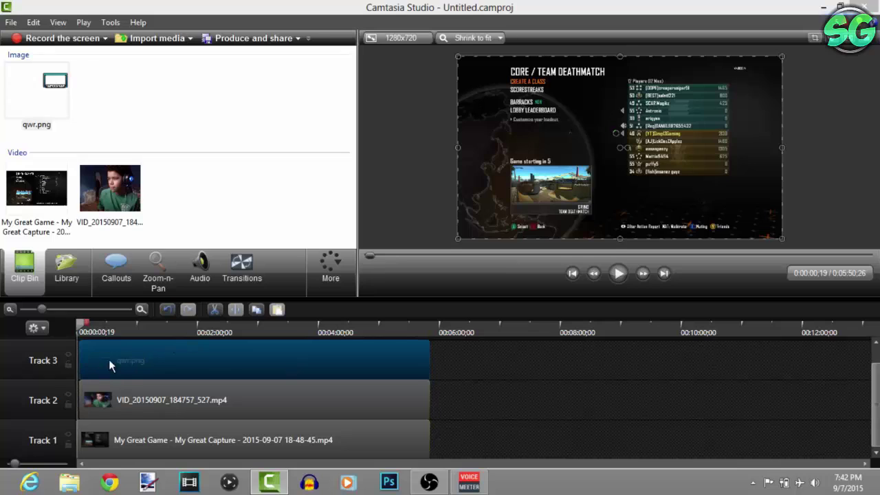
left_click_drag(80, 330, 90, 331)
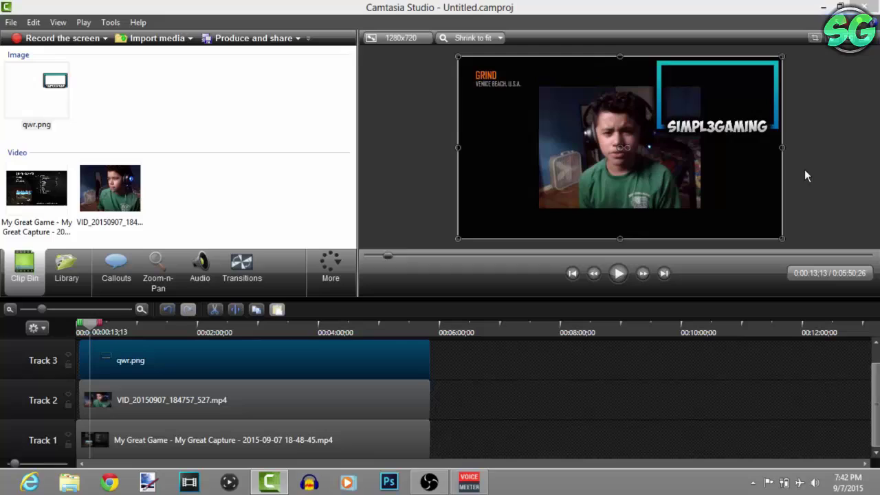
Step: Nudge the qwr.png border overlay so it lines up with the frame edges
left_click(312, 396)
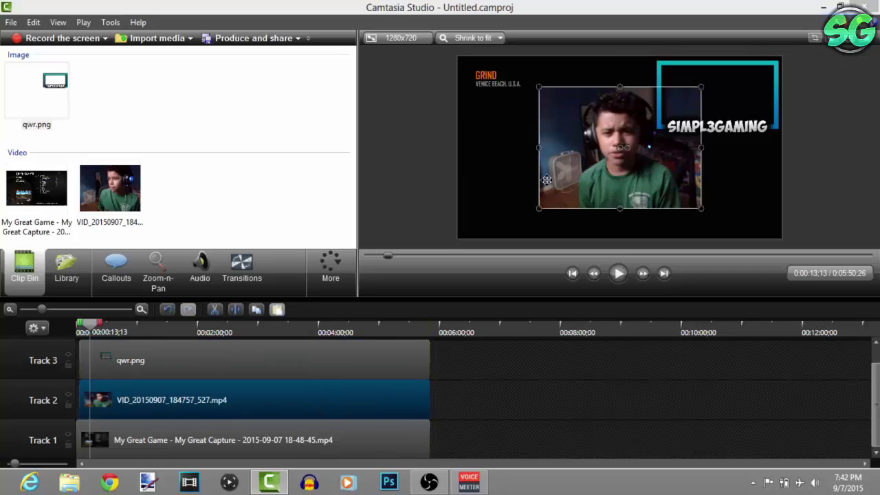
left_click(574, 183)
left_click_drag(588, 179, 573, 180)
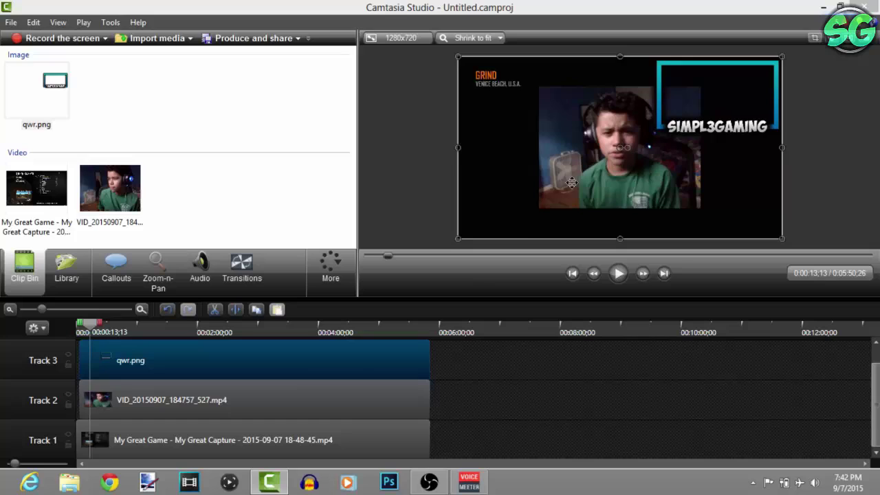
Step: Move the Track 2 facecam video right and shrink it to fit inside the teal border
left_click(288, 398)
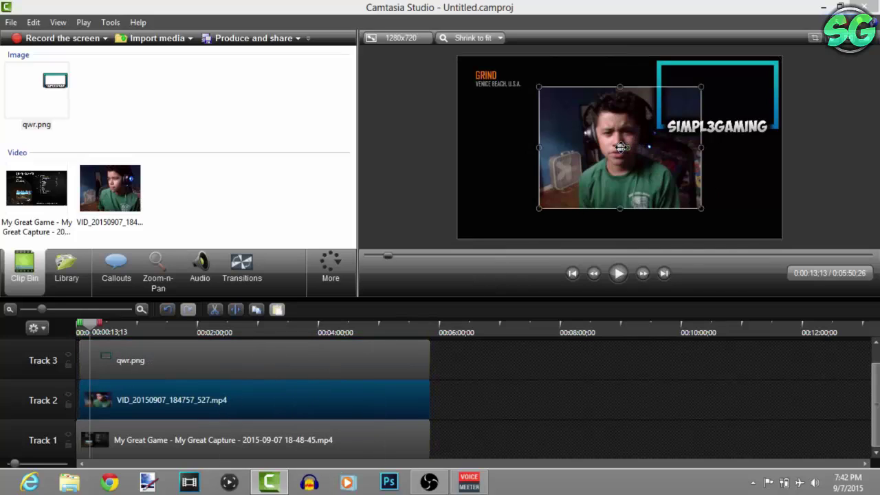
left_click_drag(621, 148, 620, 148)
left_click_drag(620, 148, 695, 126)
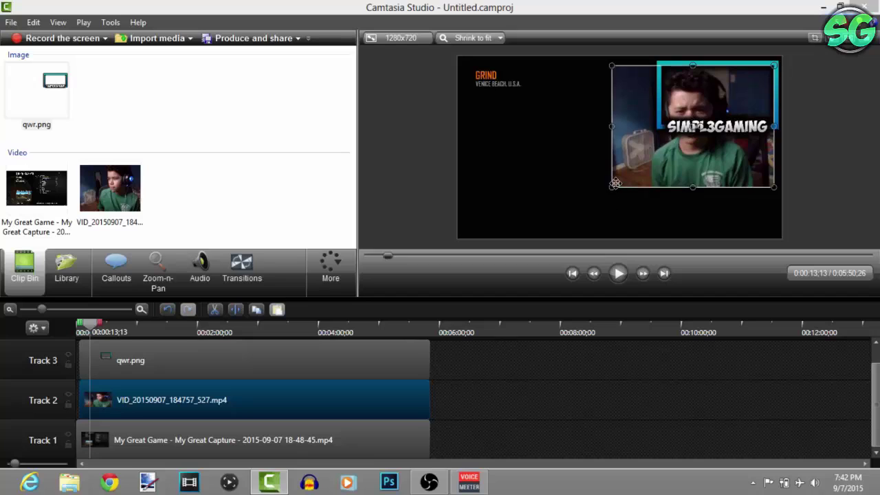
left_click_drag(615, 183, 663, 96)
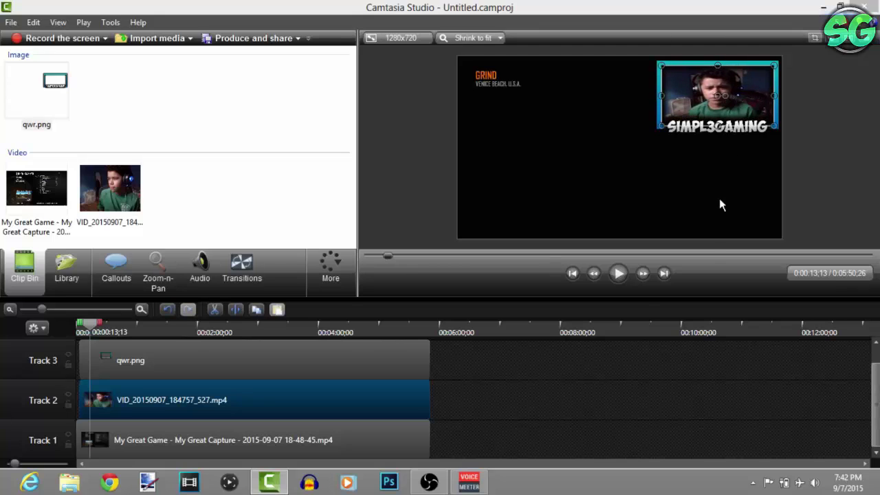
Step: Play the project to preview the facecam framed by the SIMPL3GAMING border over the gameplay
left_click(619, 274)
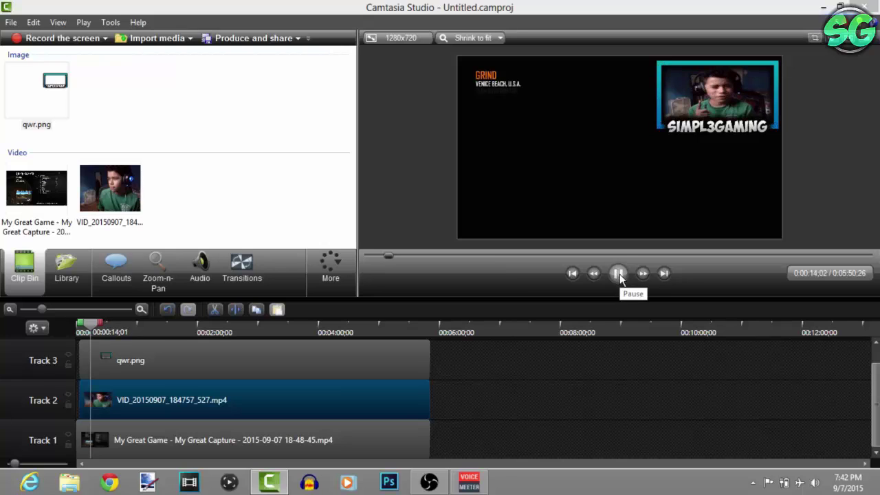